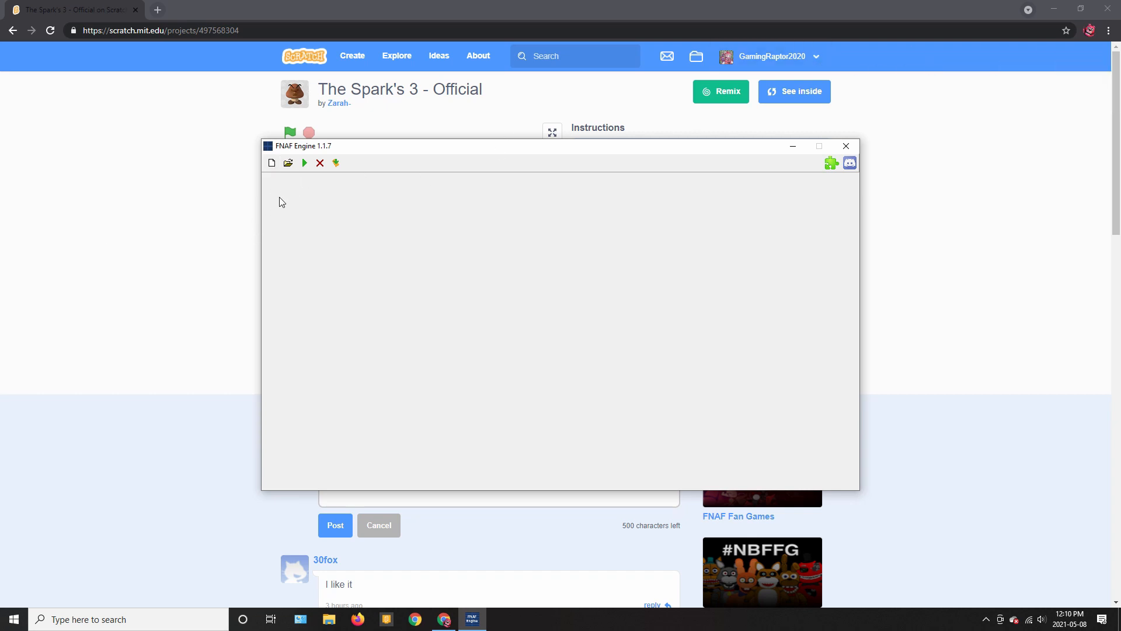
Open the New Project dialog from the New File toolbar icon
{"action": "left_click", "coordinate": [272, 164]}
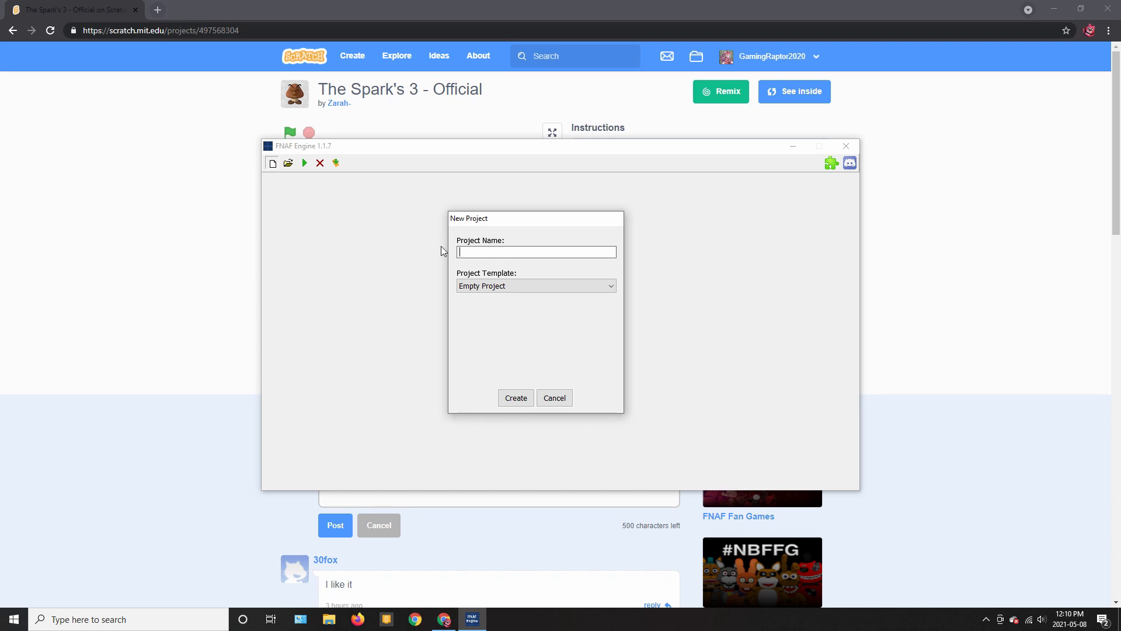
Create the project 'Five Nights at The Imposter' from the Premade Assets template
{"action": "type", "text": "Five Nights at The Im"}
{"action": "type", "text": "posters"}
{"action": "key", "text": "BackSpace"}
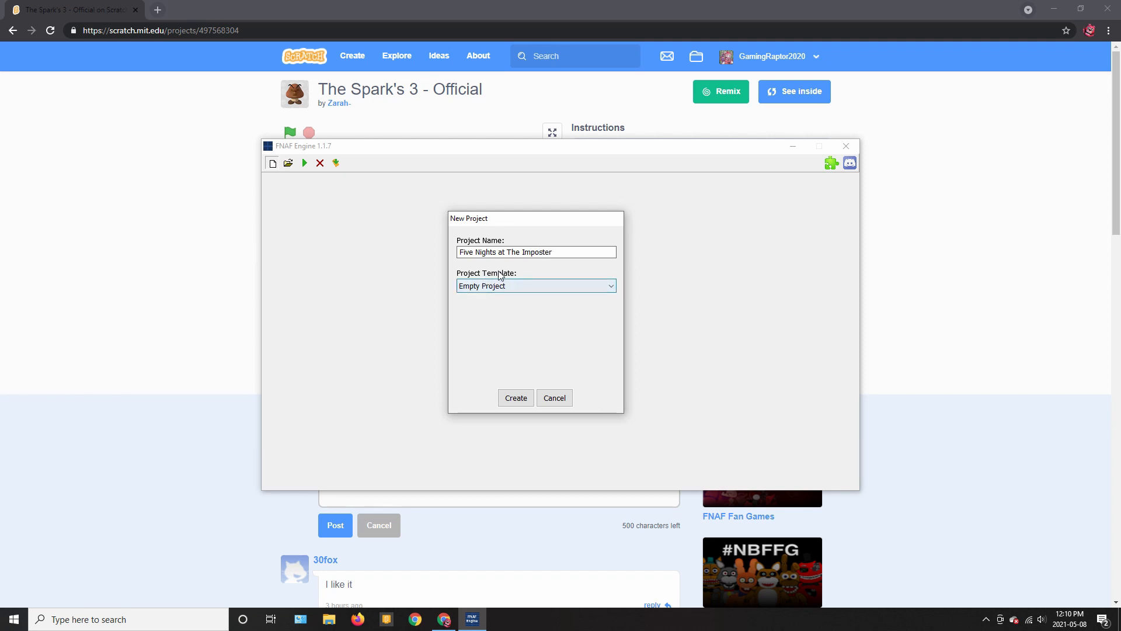
{"action": "left_click", "coordinate": [529, 286]}
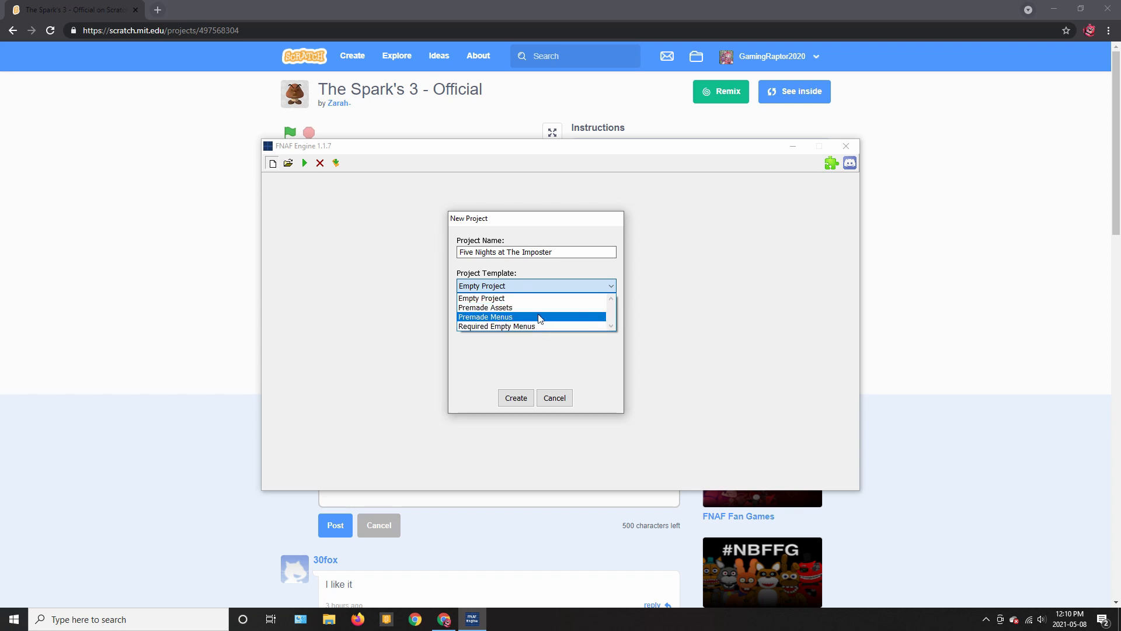
{"action": "left_click", "coordinate": [513, 308]}
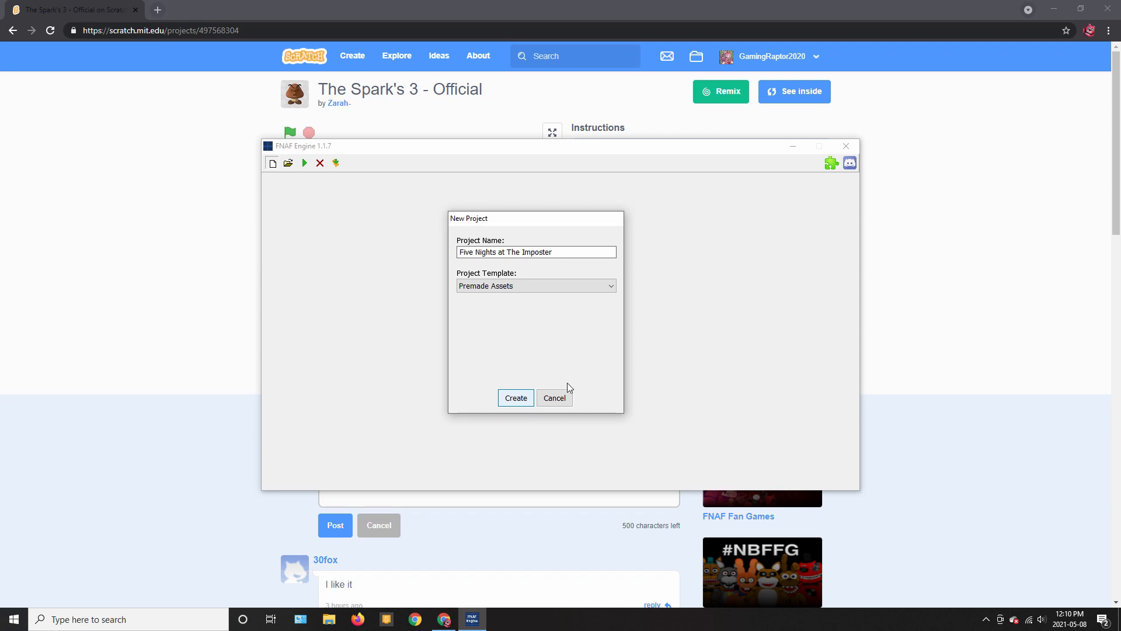
{"action": "left_click", "coordinate": [507, 401]}
{"action": "left_click", "coordinate": [338, 250]}
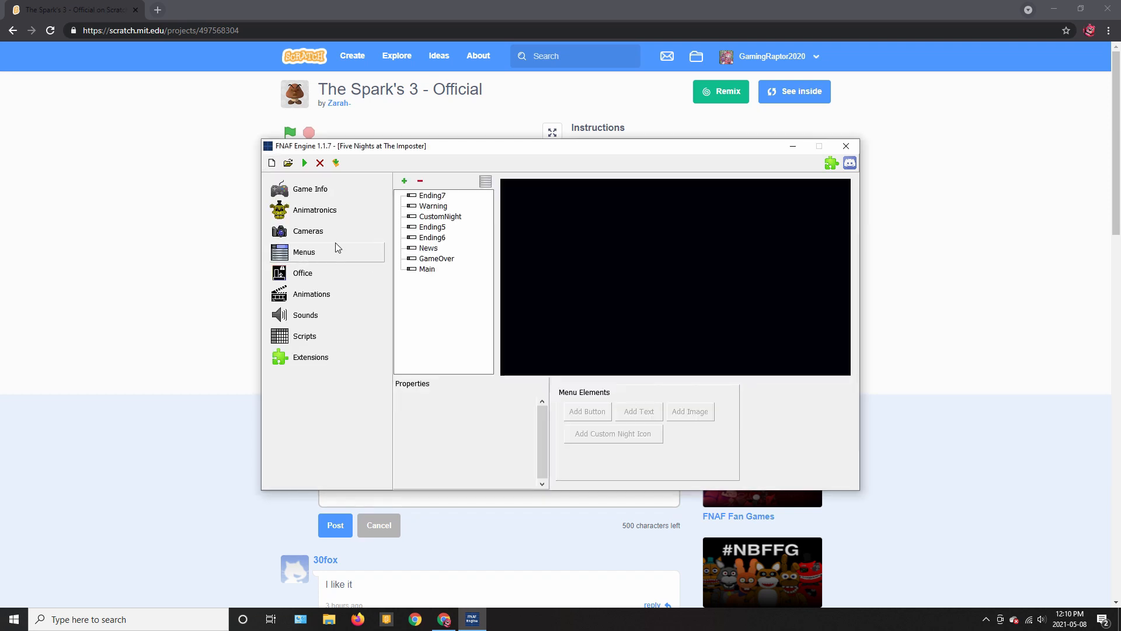
In Game Info, enter ID FNaTI, title 'Five Nights at The imposters', and enable Fullscreen
{"action": "left_click", "coordinate": [336, 230]}
{"action": "left_click", "coordinate": [336, 211]}
{"action": "left_click", "coordinate": [339, 191]}
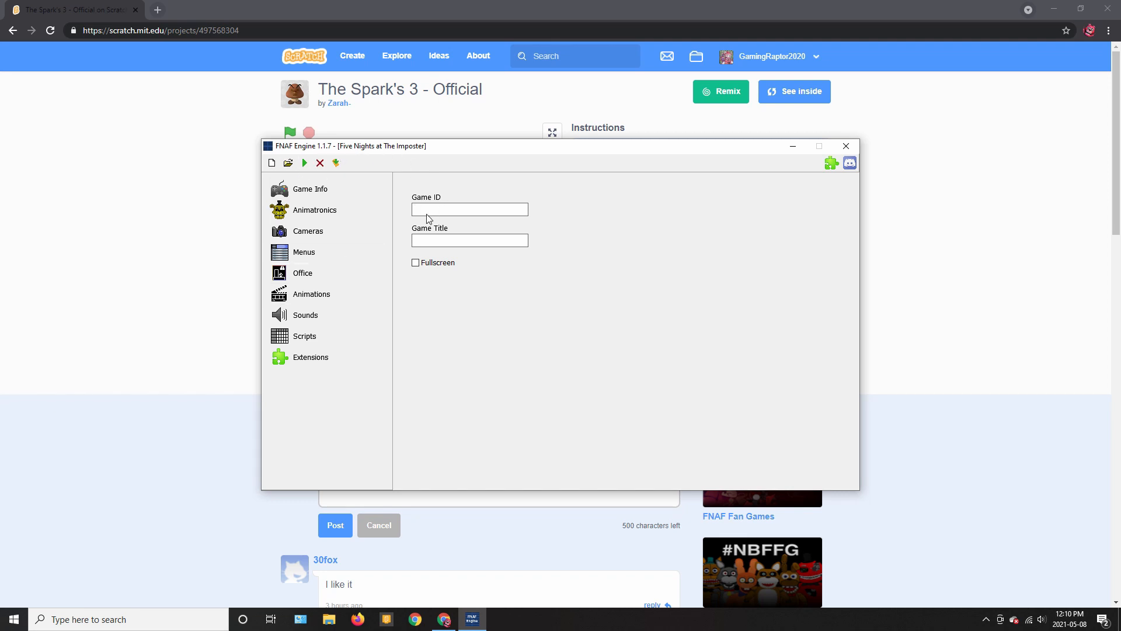
{"action": "left_click", "coordinate": [447, 213]}
{"action": "left_click", "coordinate": [484, 244]}
{"action": "left_click", "coordinate": [427, 264]}
Open the Main menu and select its placeholder title text for editing
{"action": "left_click", "coordinate": [349, 251]}
{"action": "left_click", "coordinate": [413, 270]}
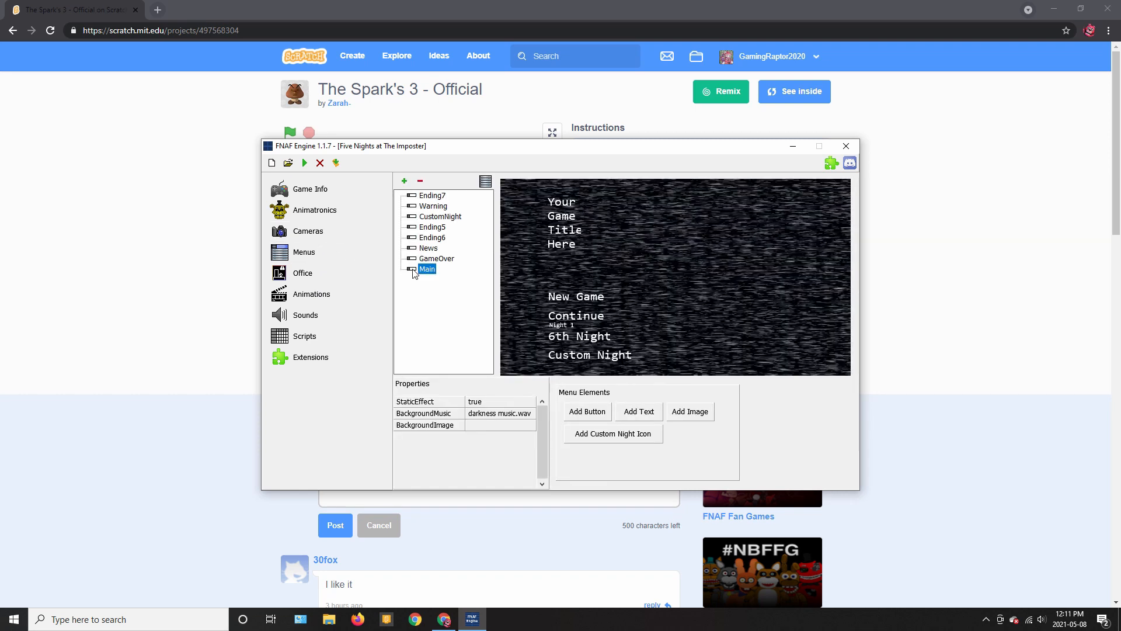
{"action": "left_click", "coordinate": [564, 231]}
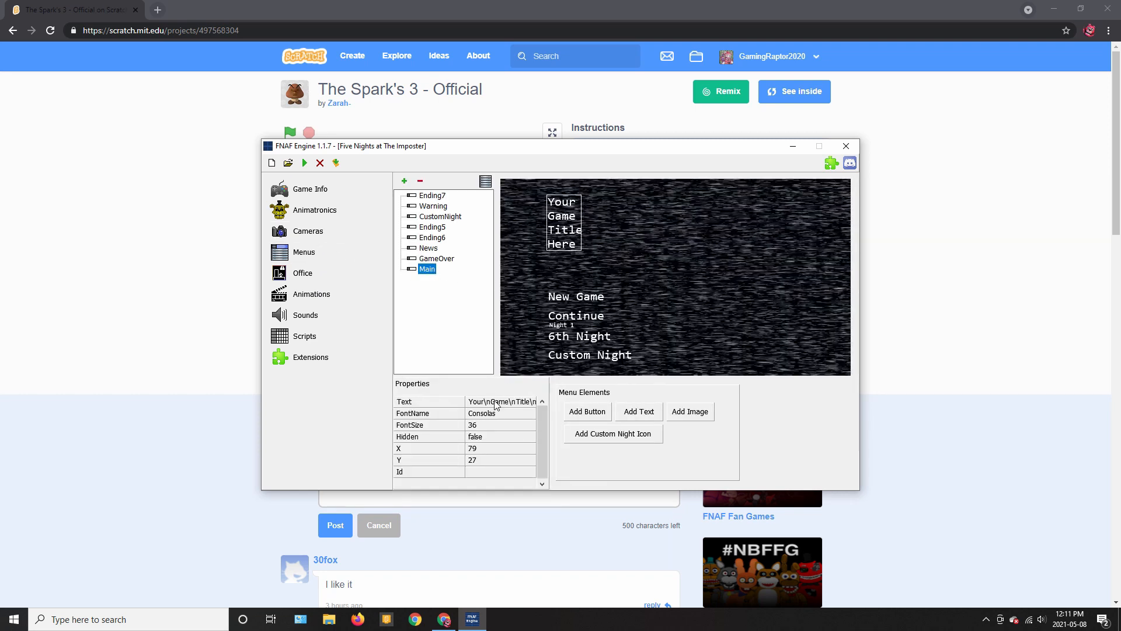
{"action": "double_click", "coordinate": [495, 403]}
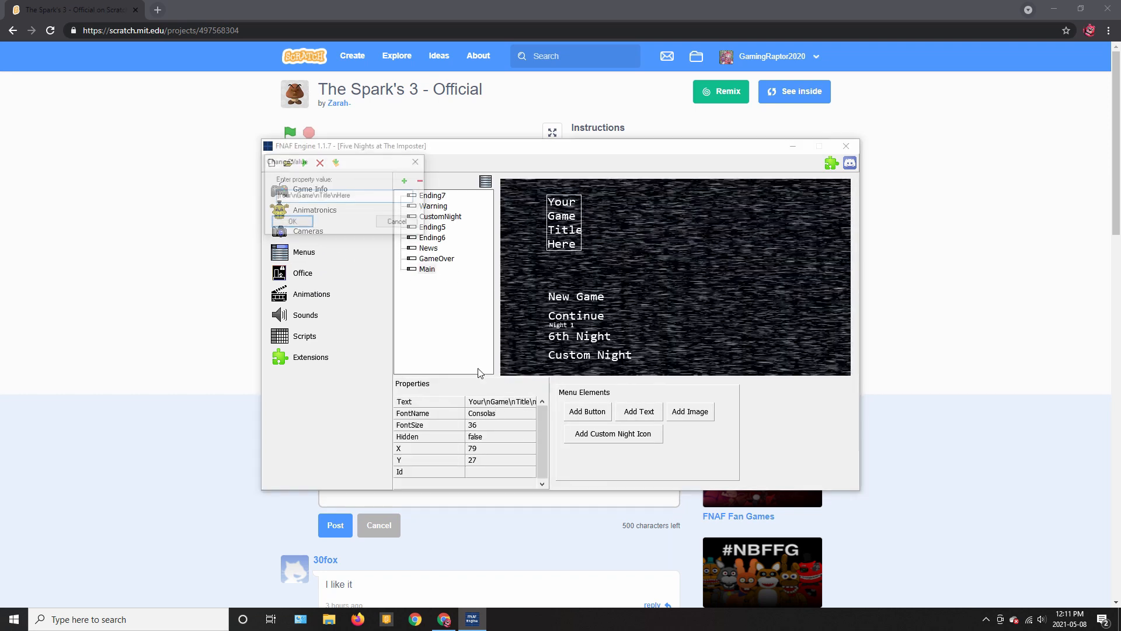
Rewrite the title as 'Five Nights at The Imposters' and nudge it to X 80, Y 26
{"action": "double_click", "coordinate": [291, 196]}
{"action": "key", "text": "BackSpace"}
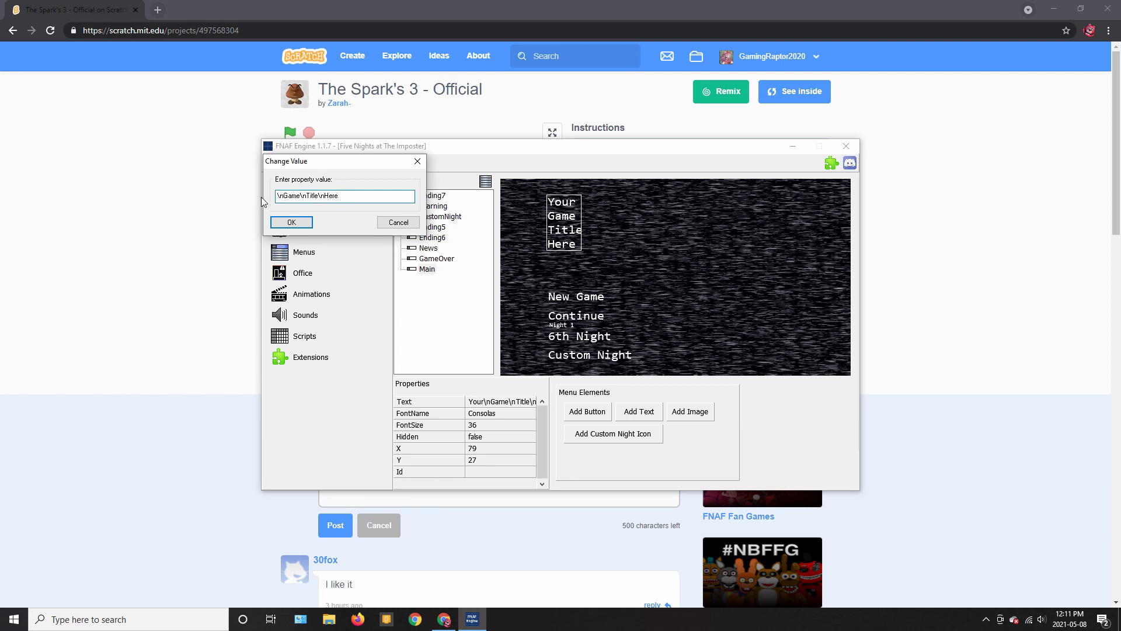
{"action": "type", "text": "Five"}
{"action": "left_click_drag", "start_coordinate": [310, 195], "coordinate": [297, 195]}
{"action": "type", "text": "Nights"}
{"action": "left_click", "coordinate": [331, 194]}
{"action": "type", "text": "at"}
{"action": "left_click_drag", "start_coordinate": [377, 194], "coordinate": [330, 184]}
{"action": "key", "text": "BackSpace"}
{"action": "left_click", "coordinate": [291, 222]}
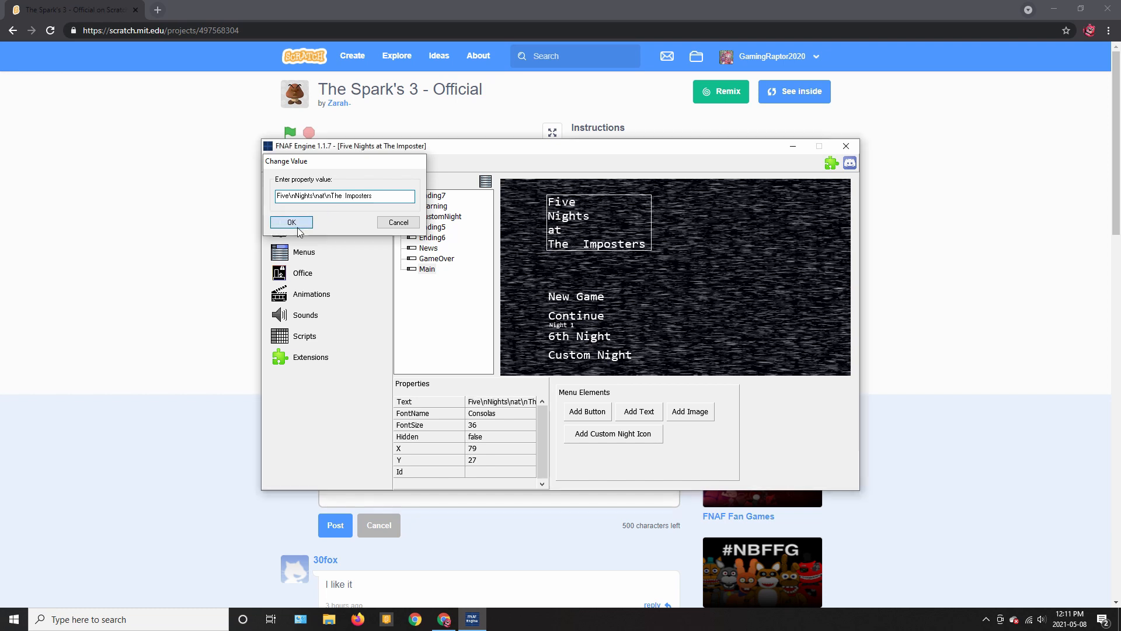
{"action": "left_click_drag", "start_coordinate": [583, 232], "coordinate": [587, 229]}
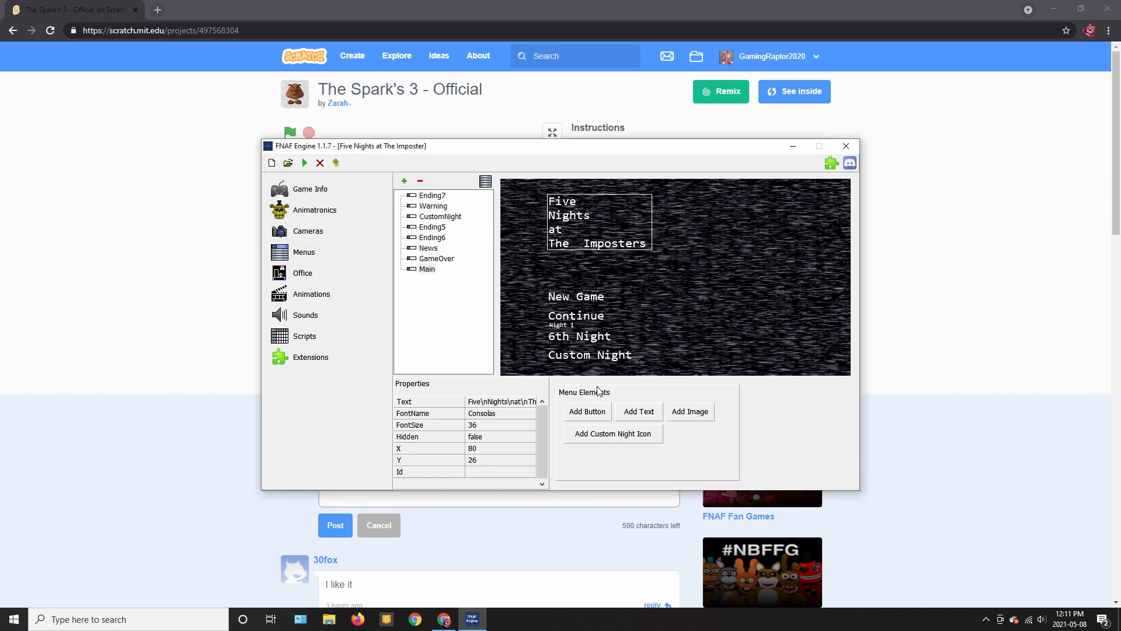
Add the red crewmate Menu.png image and place it on the Main menu's right side
{"action": "left_click", "coordinate": [675, 413]}
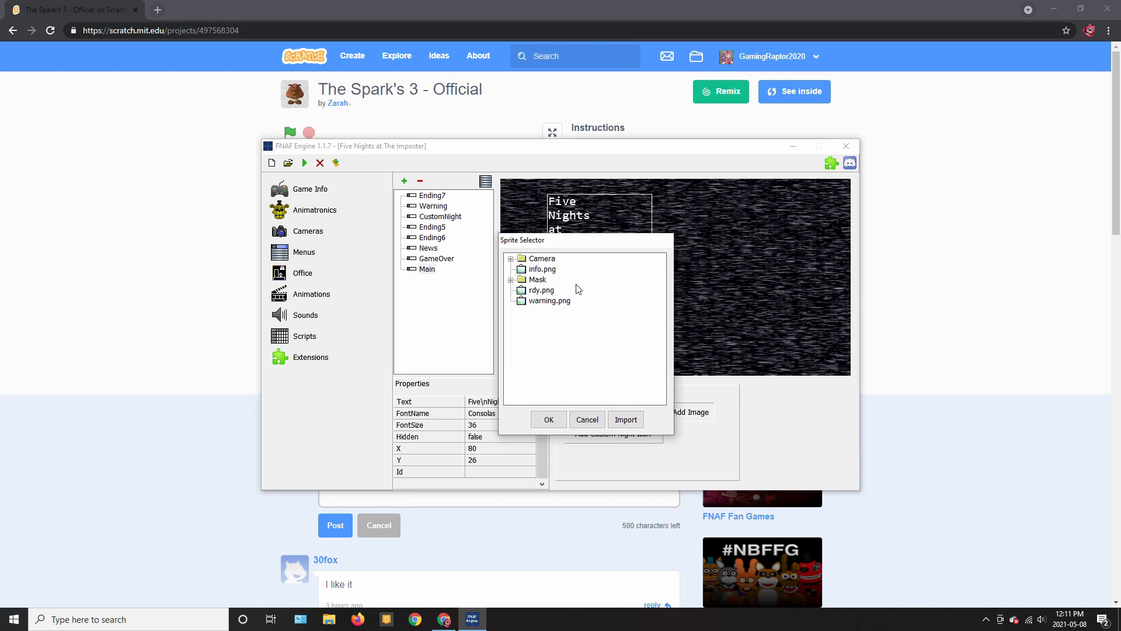
{"action": "left_click", "coordinate": [559, 301]}
{"action": "left_click", "coordinate": [543, 291]}
{"action": "left_click", "coordinate": [543, 269]}
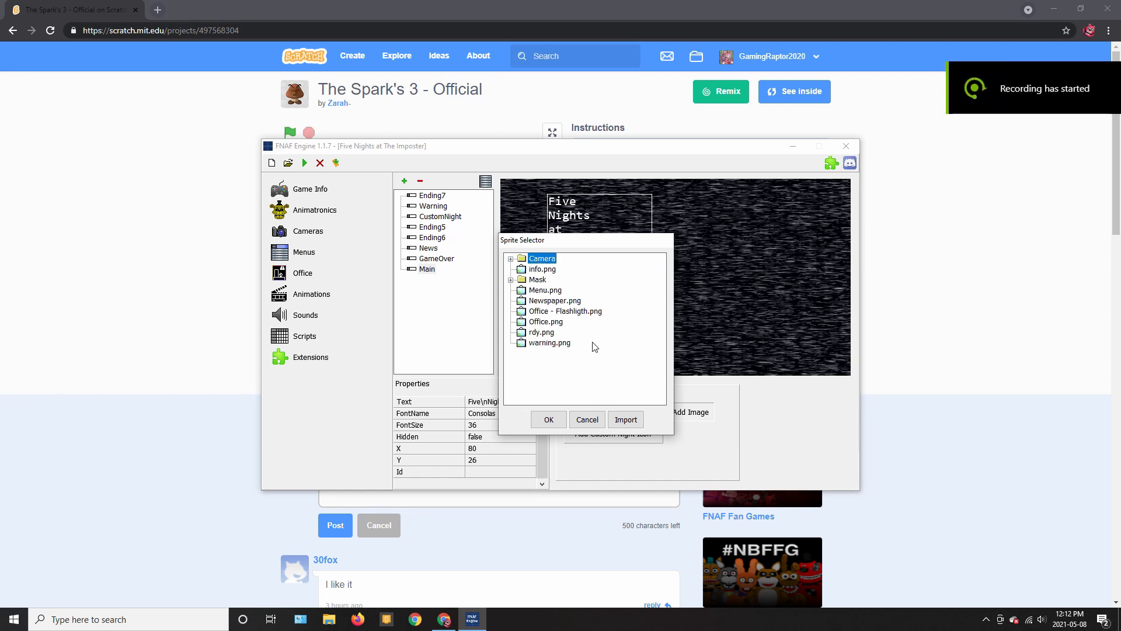
{"action": "left_click", "coordinate": [562, 343]}
{"action": "left_click", "coordinate": [561, 333]}
{"action": "left_click", "coordinate": [559, 323]}
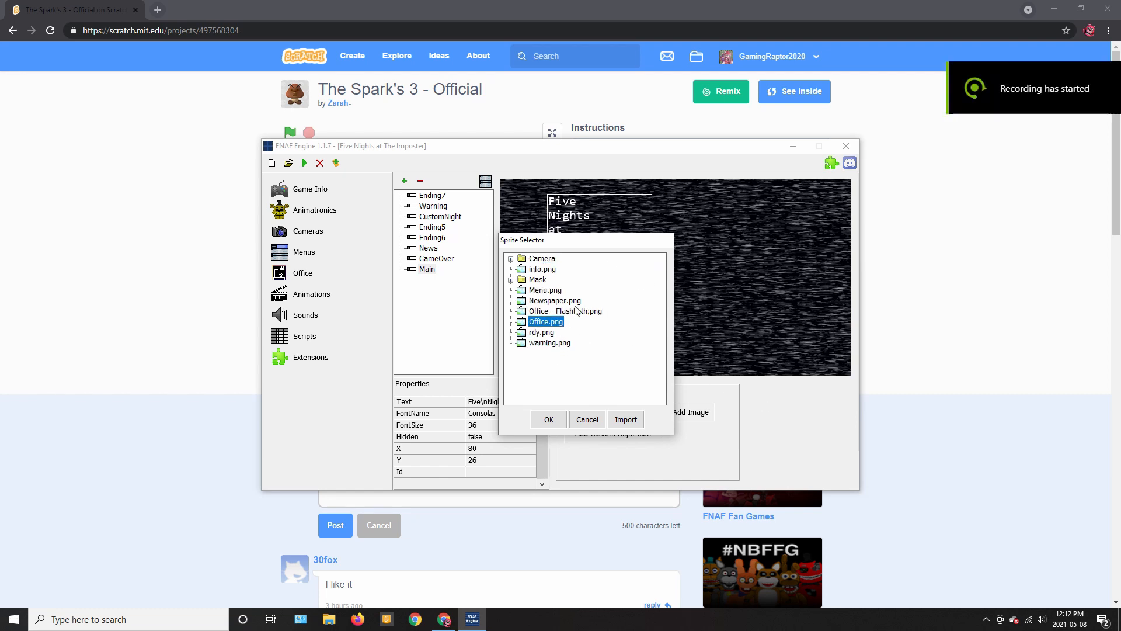
{"action": "left_click", "coordinate": [560, 290]}
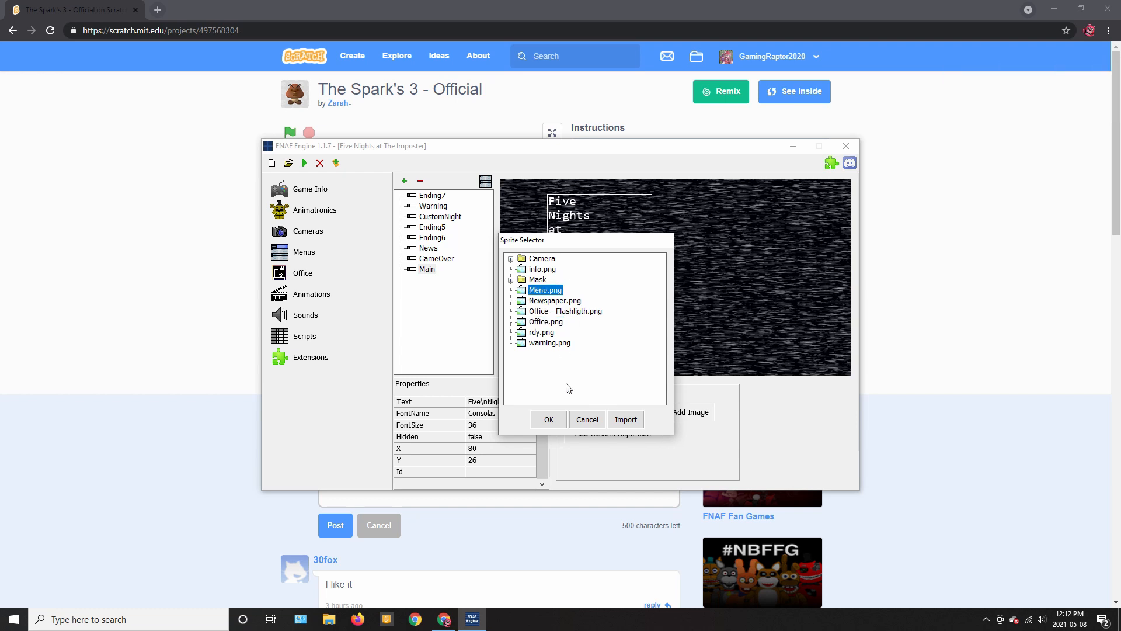
{"action": "left_click", "coordinate": [548, 420]}
{"action": "left_click_drag", "start_coordinate": [743, 303], "coordinate": [798, 317]}
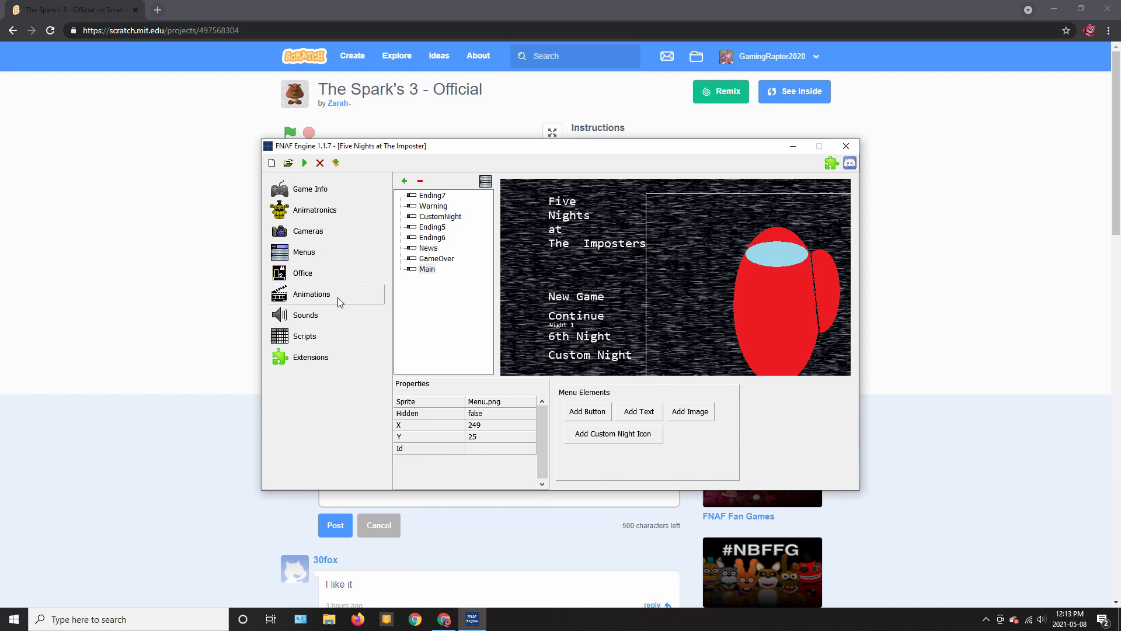
{"action": "left_click", "coordinate": [432, 249]}
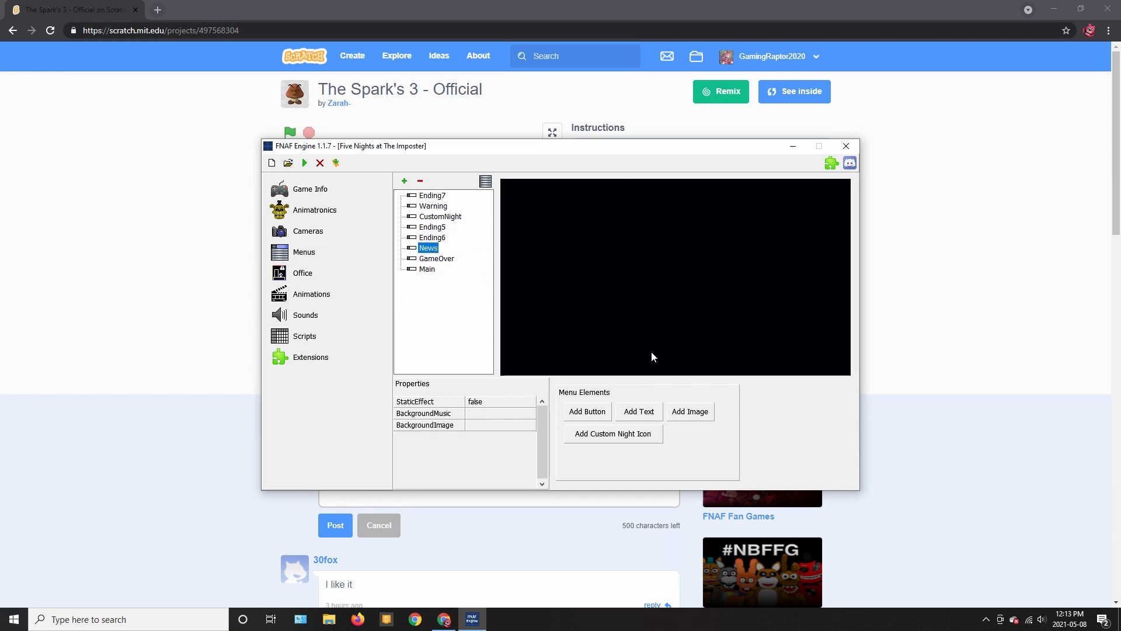
Place the Newspaper.png image on the News menu at X 78, Y 24
{"action": "left_click", "coordinate": [681, 417]}
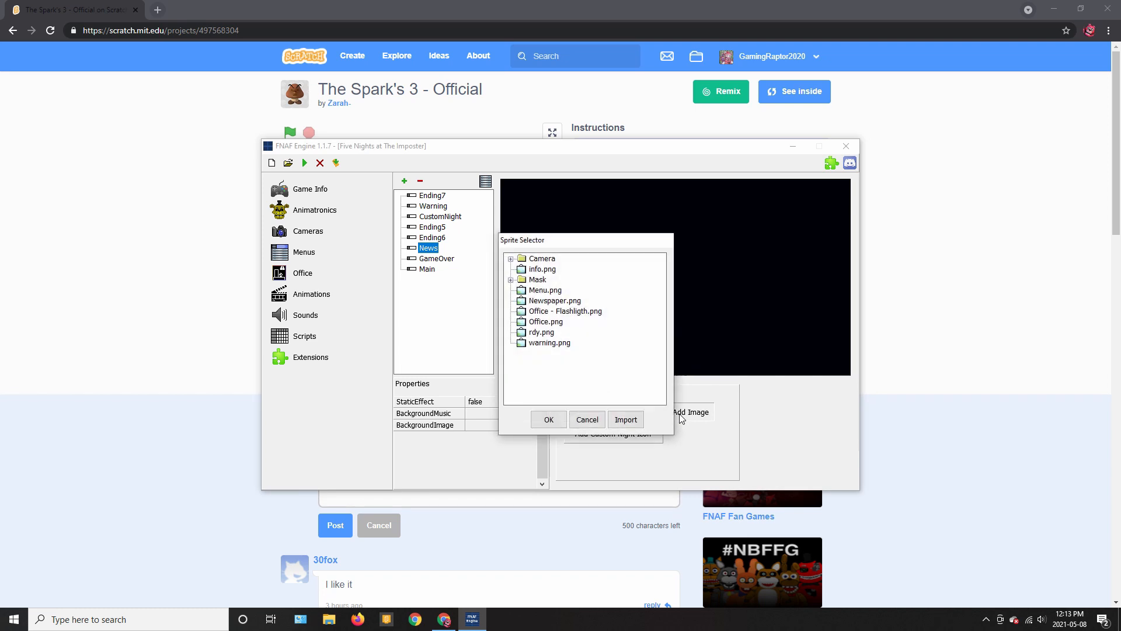
{"action": "left_click", "coordinate": [561, 300]}
{"action": "left_click", "coordinate": [533, 421]}
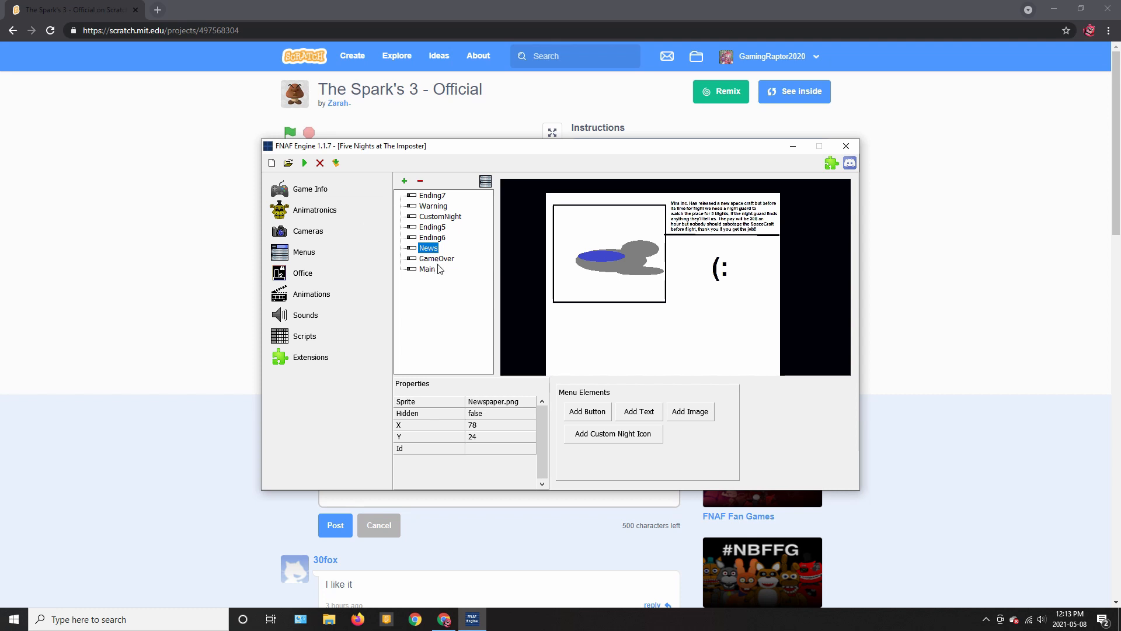
{"action": "left_click", "coordinate": [323, 279]}
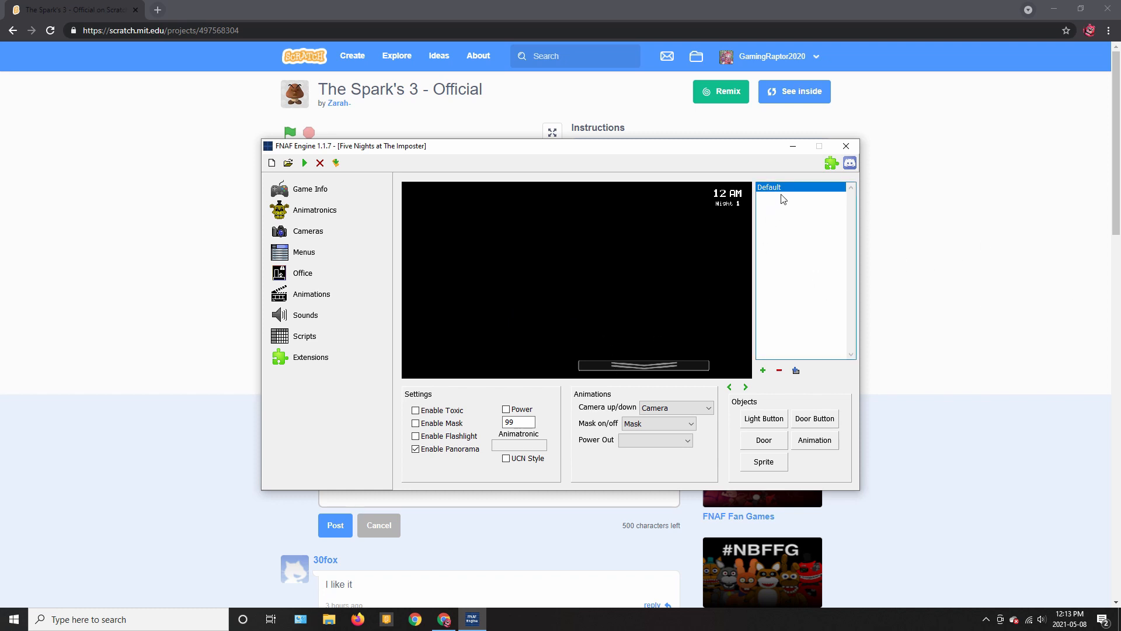
Set the office image to Office.png, turn off panorama, and enable flashlight and mask
{"action": "left_click", "coordinate": [795, 370]}
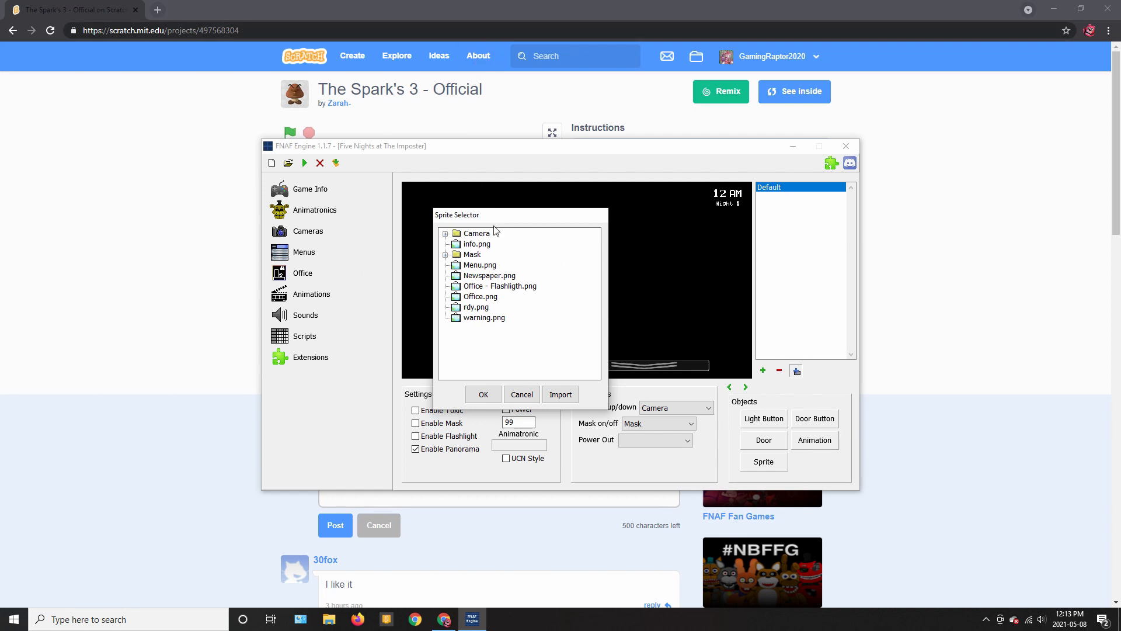
{"action": "left_click", "coordinate": [486, 296]}
{"action": "left_click", "coordinate": [483, 394]}
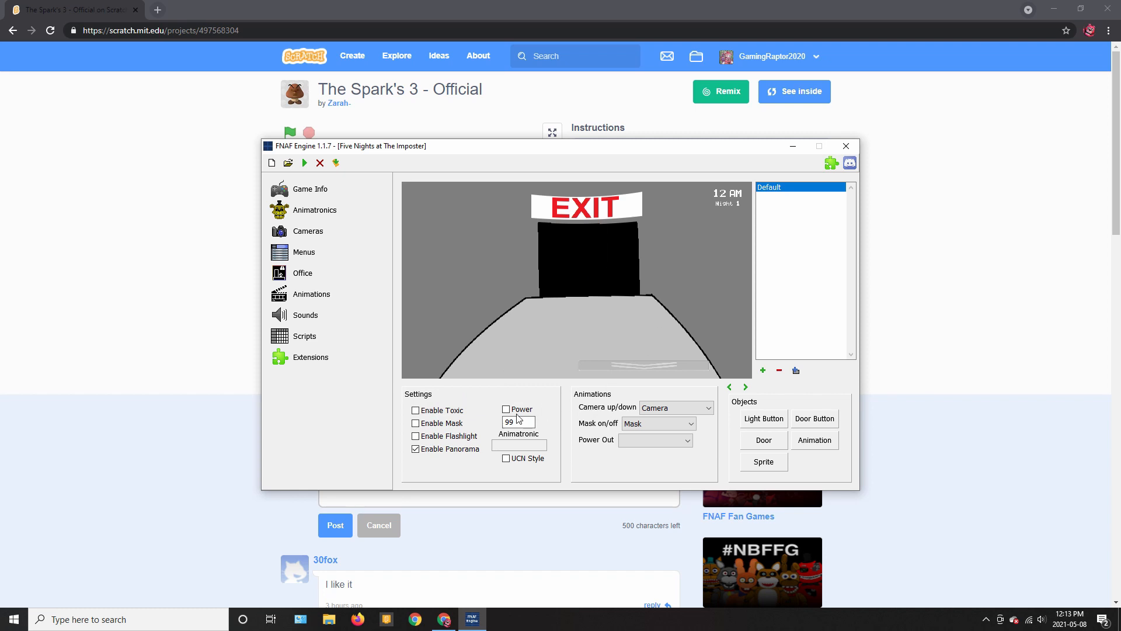
{"action": "left_click", "coordinate": [431, 449]}
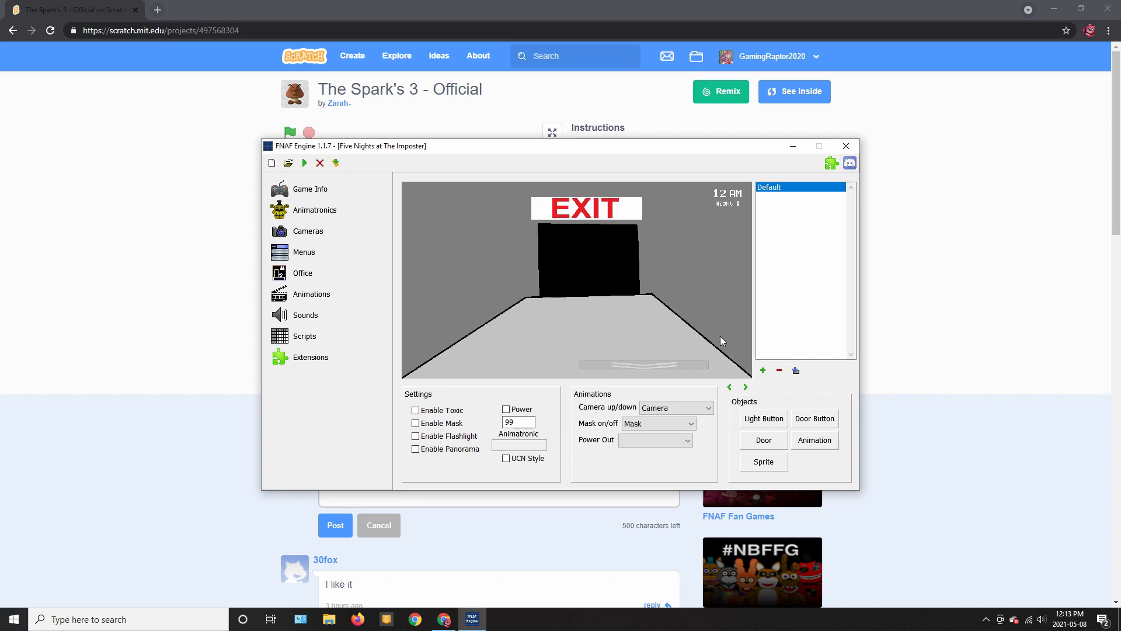
{"action": "left_click", "coordinate": [448, 436]}
{"action": "left_click", "coordinate": [442, 424]}
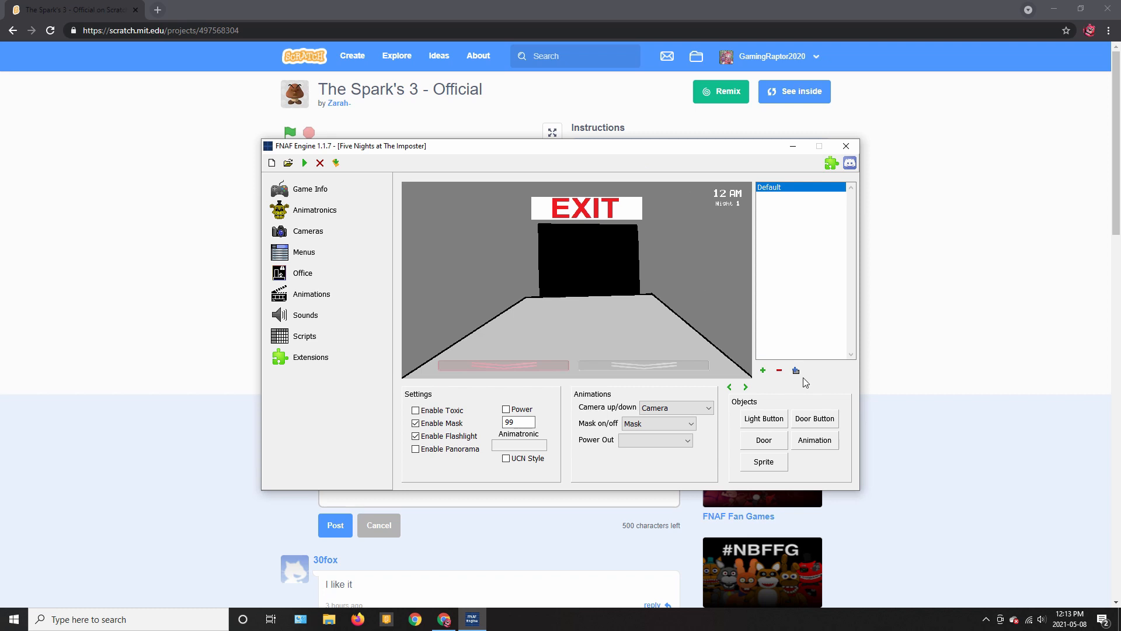
Create a Flashlight office state that shows the Office - Flashligth.png image
{"action": "left_click", "coordinate": [764, 372]}
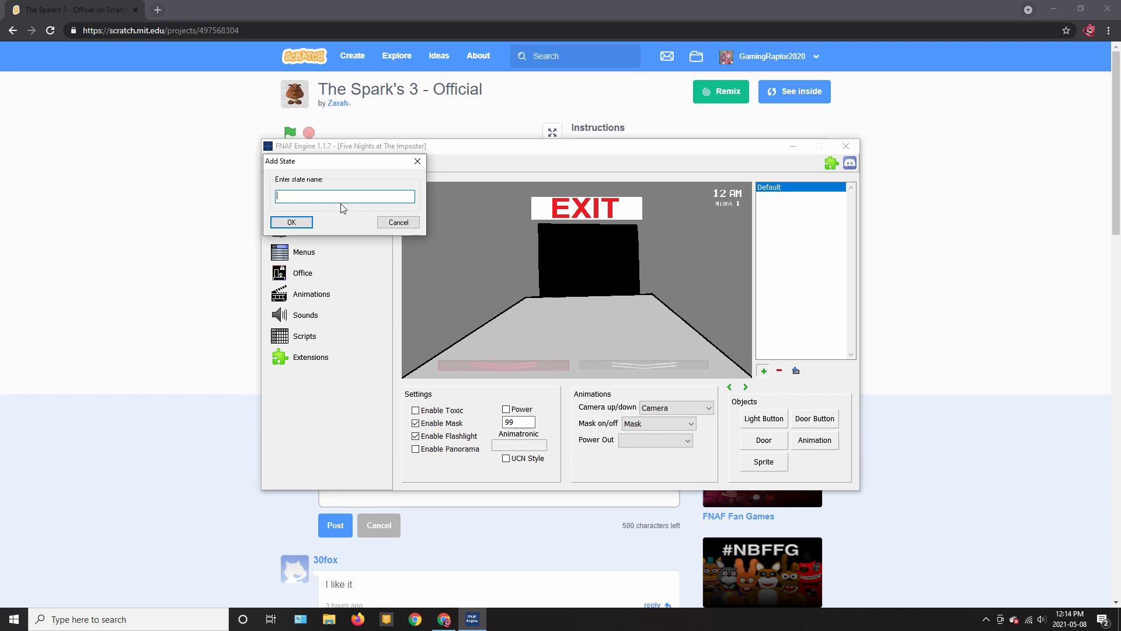
{"action": "type", "text": "Flashlight:Default"}
{"action": "left_click", "coordinate": [292, 222]}
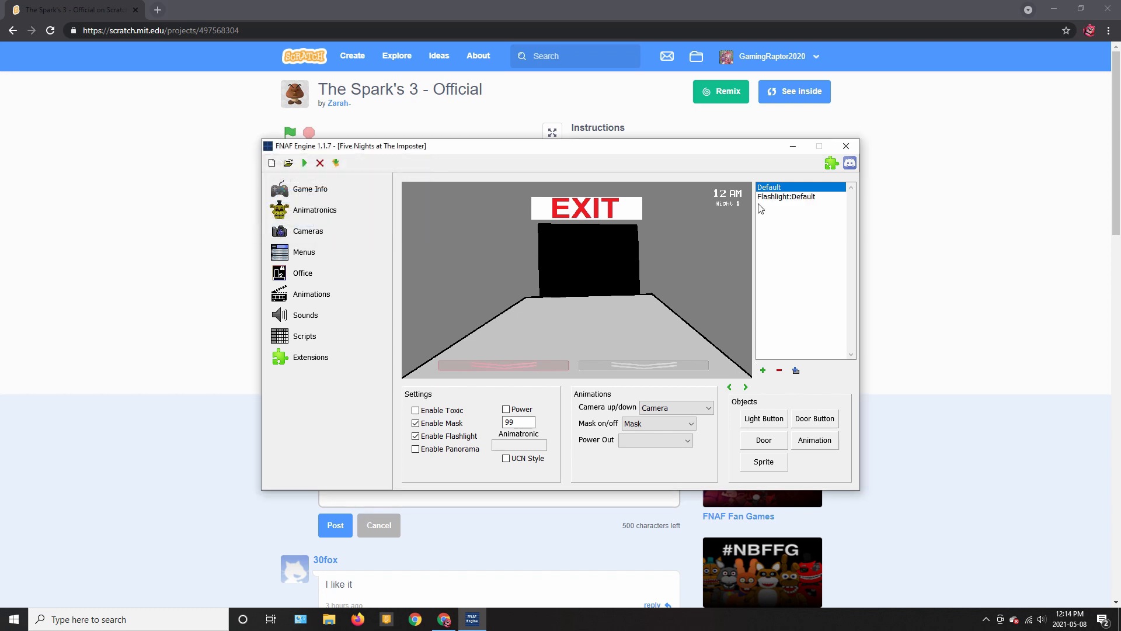
{"action": "left_click", "coordinate": [808, 197]}
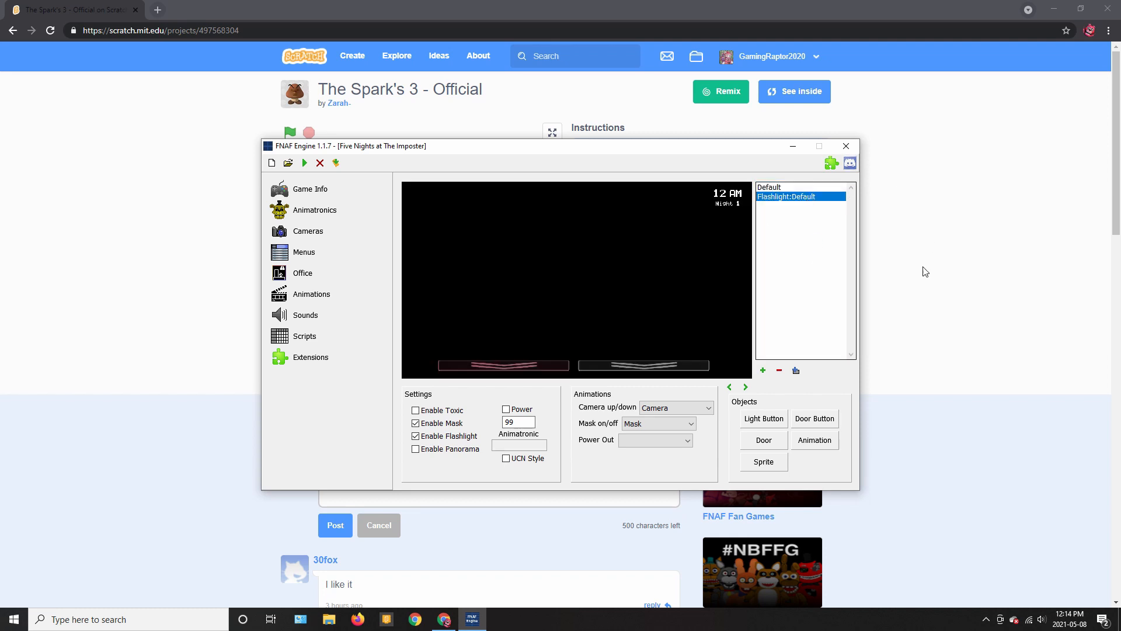
{"action": "left_click", "coordinate": [796, 370]}
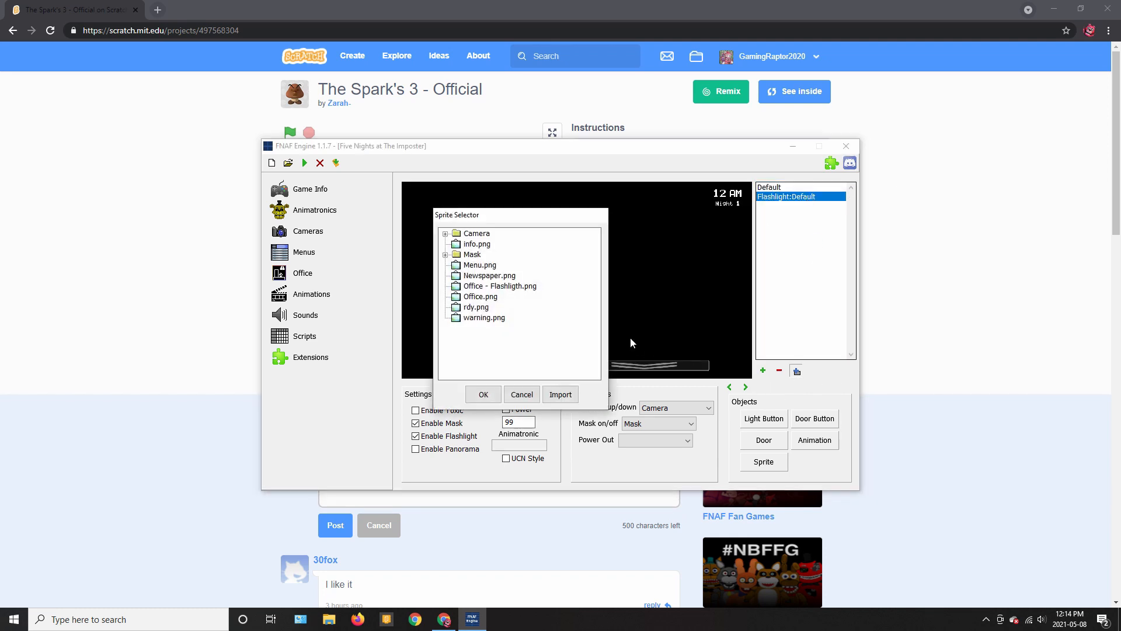
{"action": "left_click", "coordinate": [508, 286]}
{"action": "left_click", "coordinate": [483, 394]}
{"action": "left_click", "coordinate": [316, 252]}
Set the Main menu's BackgroundMusic to Dubstep (1).wav
{"action": "left_click", "coordinate": [425, 269]}
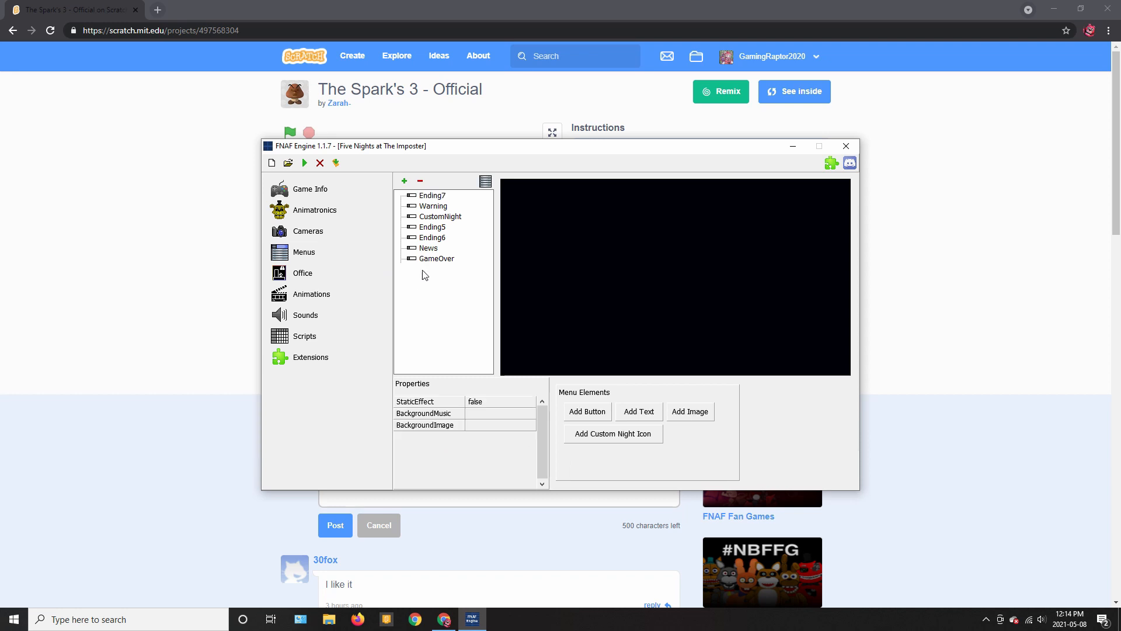
{"action": "double_click", "coordinate": [482, 415]}
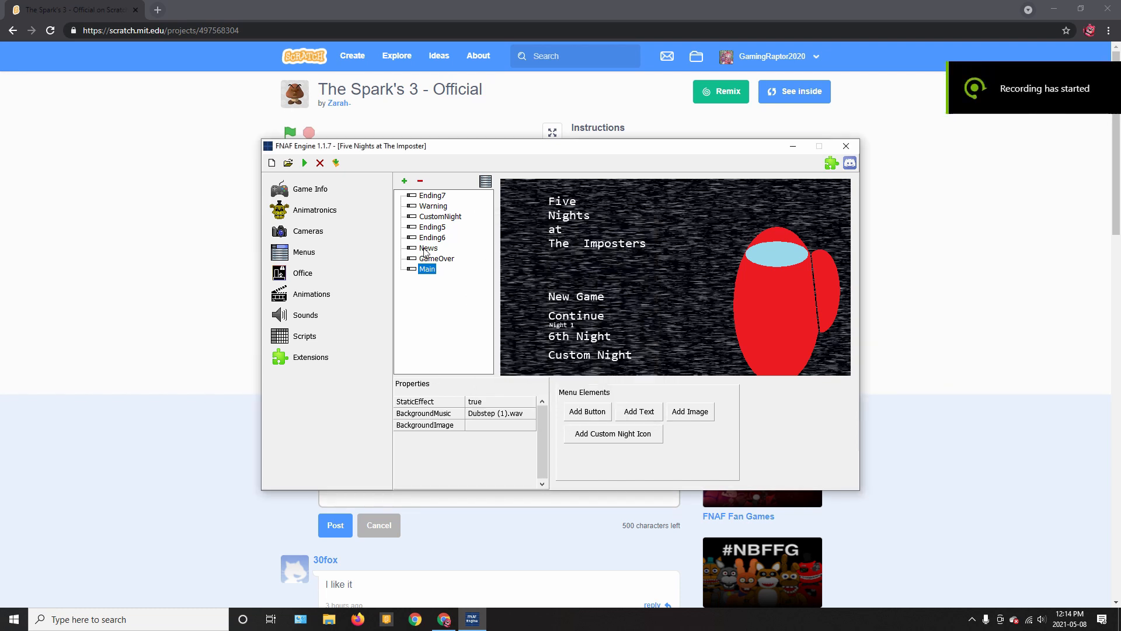
{"action": "left_click", "coordinate": [305, 163]}
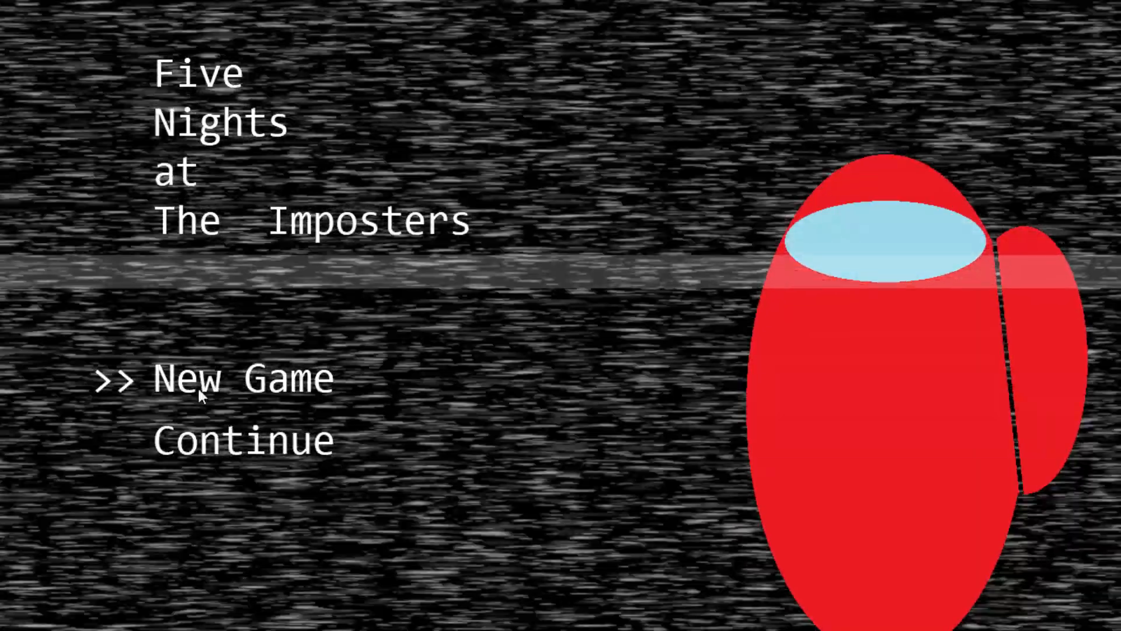
{"action": "left_click", "coordinate": [197, 386]}
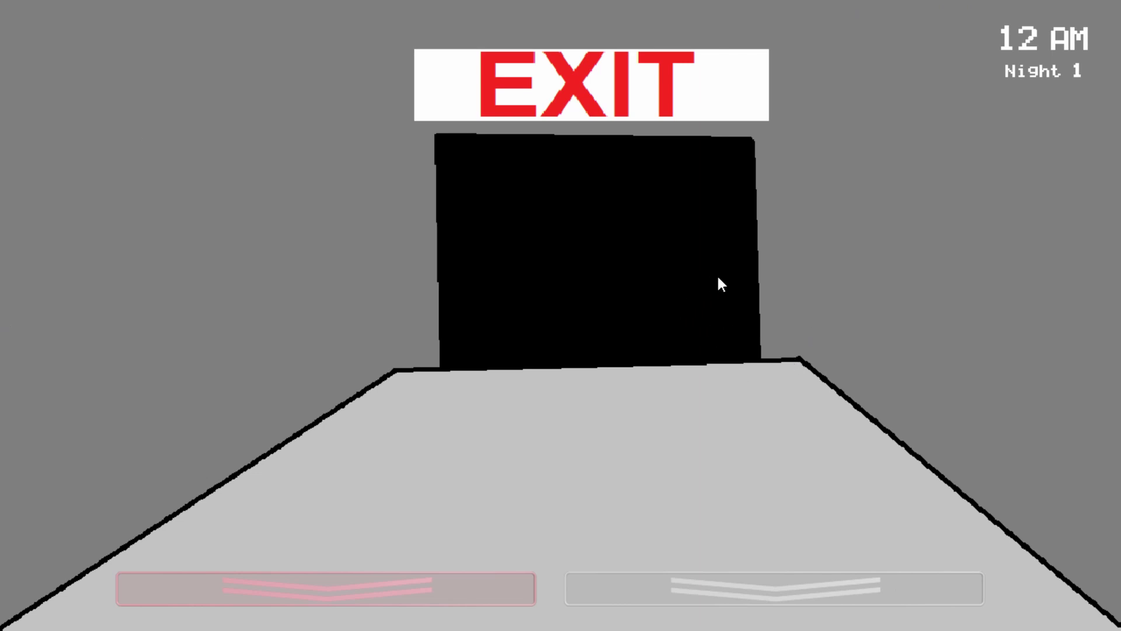
{"action": "mouse_move", "coordinate": [400, 593]}
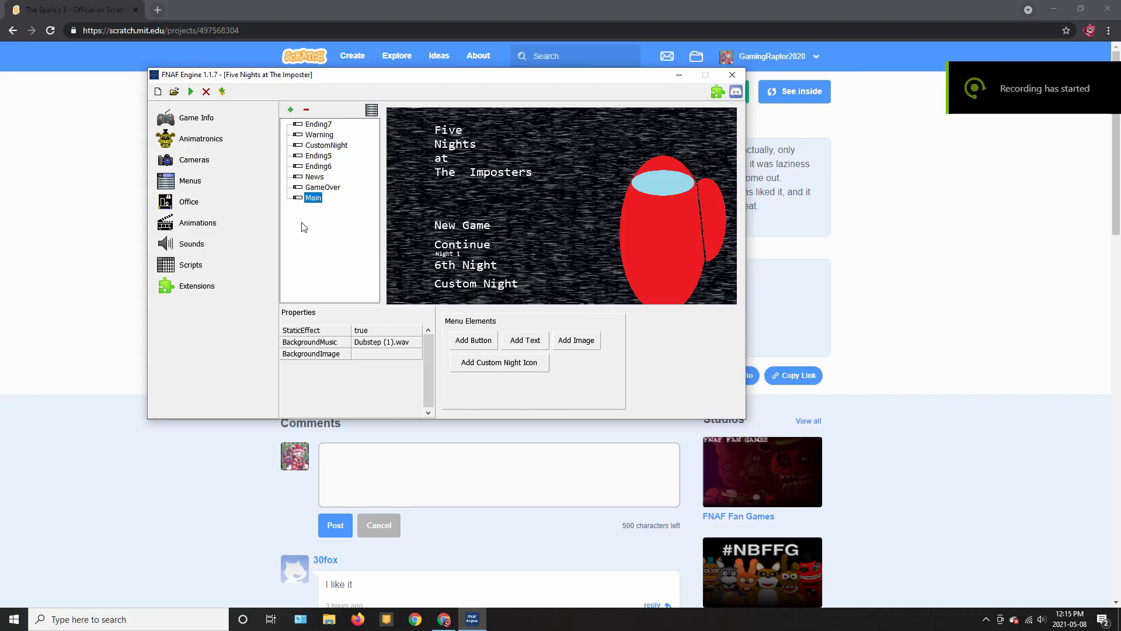
Add an animatronic named Fred and step its A.I. night setting back twice
{"action": "left_click", "coordinate": [212, 142]}
{"action": "left_click", "coordinate": [441, 120]}
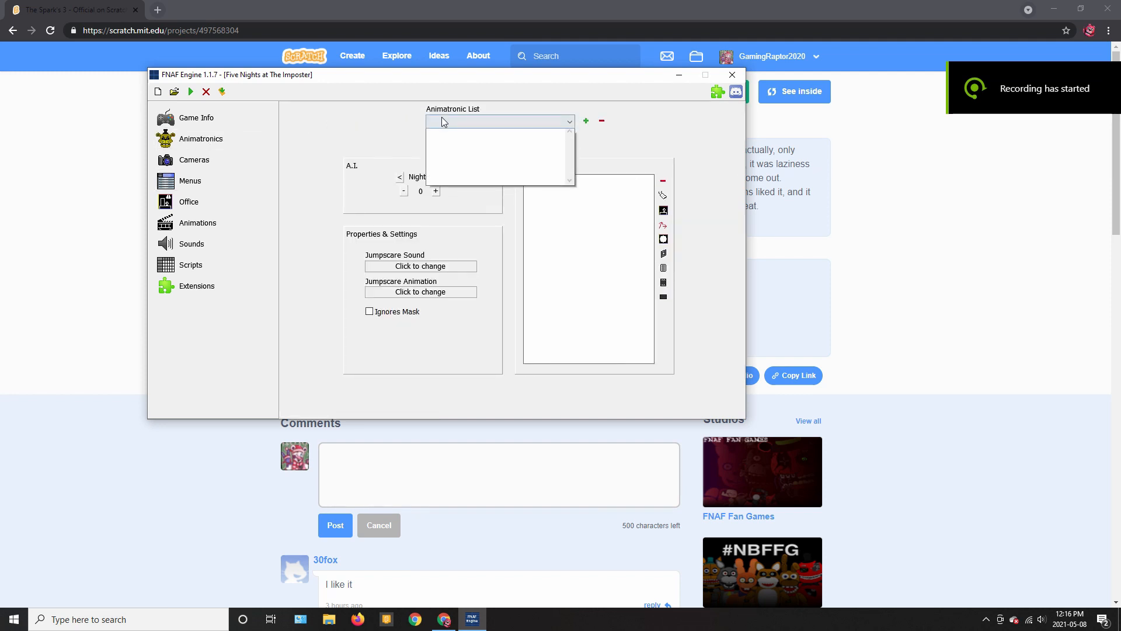
{"action": "left_click", "coordinate": [557, 133]}
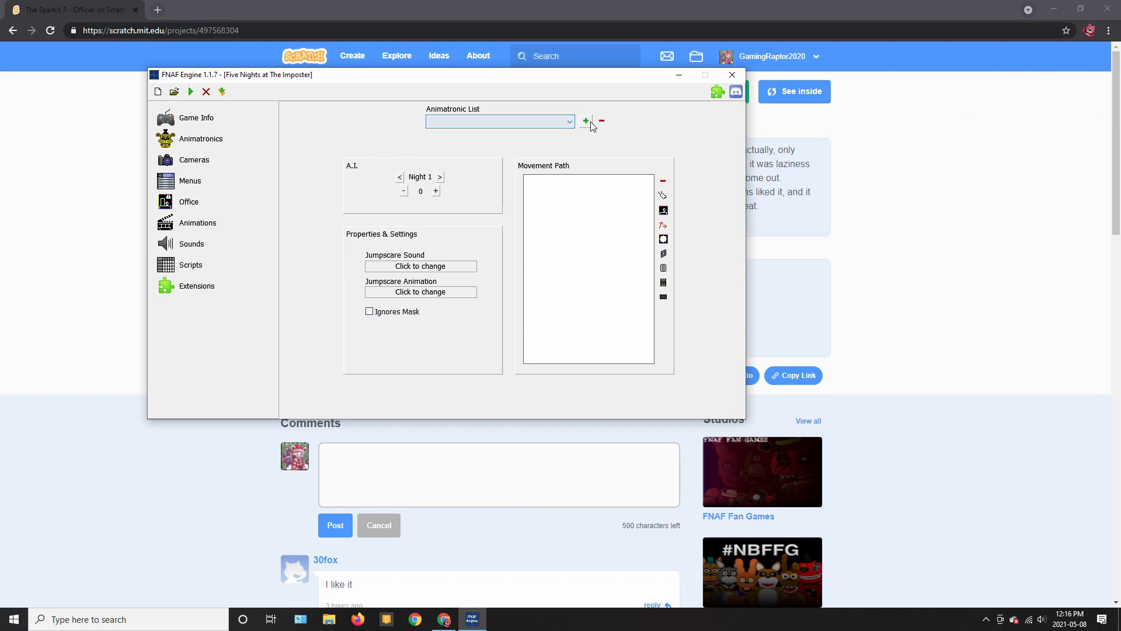
{"action": "left_click", "coordinate": [587, 121]}
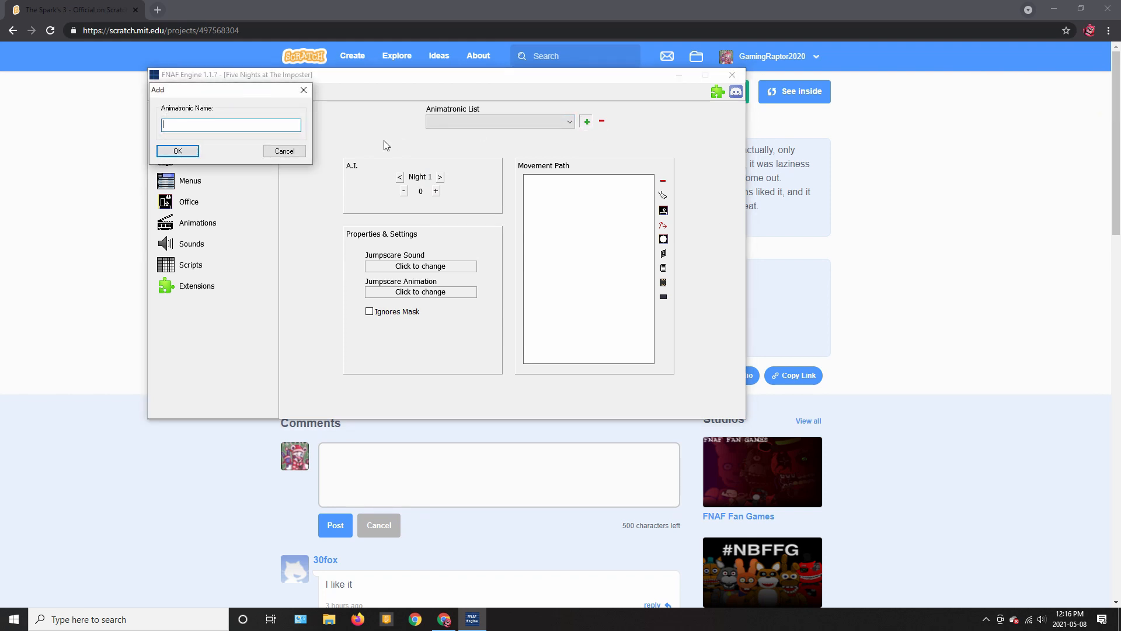
{"action": "type", "text": "Fred"}
{"action": "left_click", "coordinate": [176, 150]}
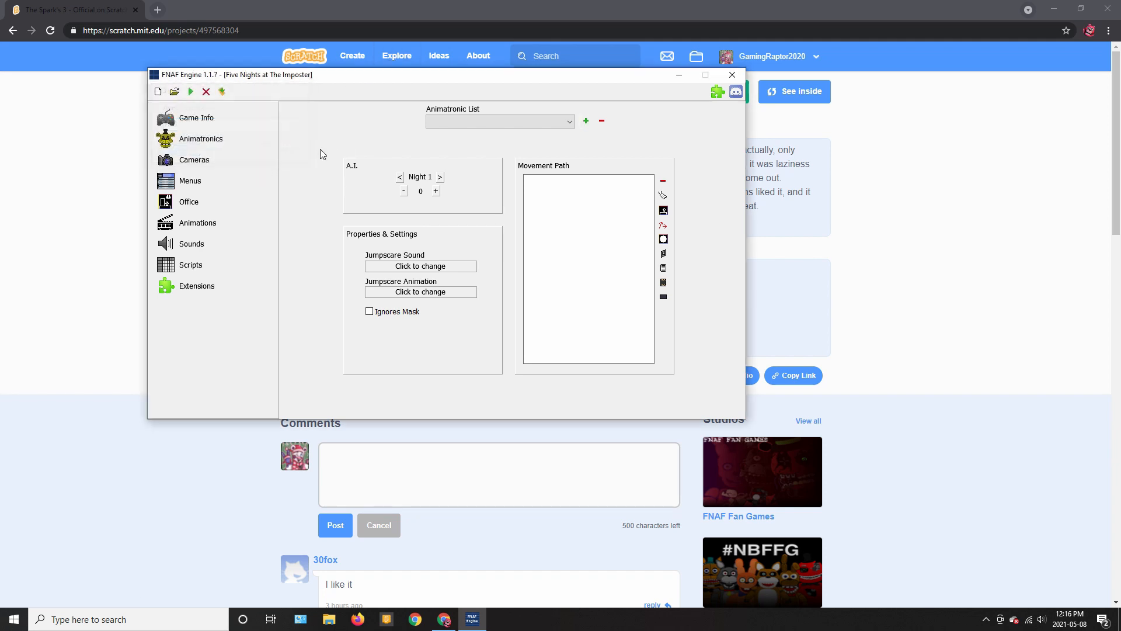
{"action": "left_click", "coordinate": [496, 122]}
{"action": "left_click", "coordinate": [497, 139]}
{"action": "left_click", "coordinate": [400, 177]}
{"action": "left_click", "coordinate": [400, 177]}
{"action": "left_click", "coordinate": [400, 177]}
Look over the Sounds and Animations sections, then return to the Office editor
{"action": "left_click", "coordinate": [201, 245]}
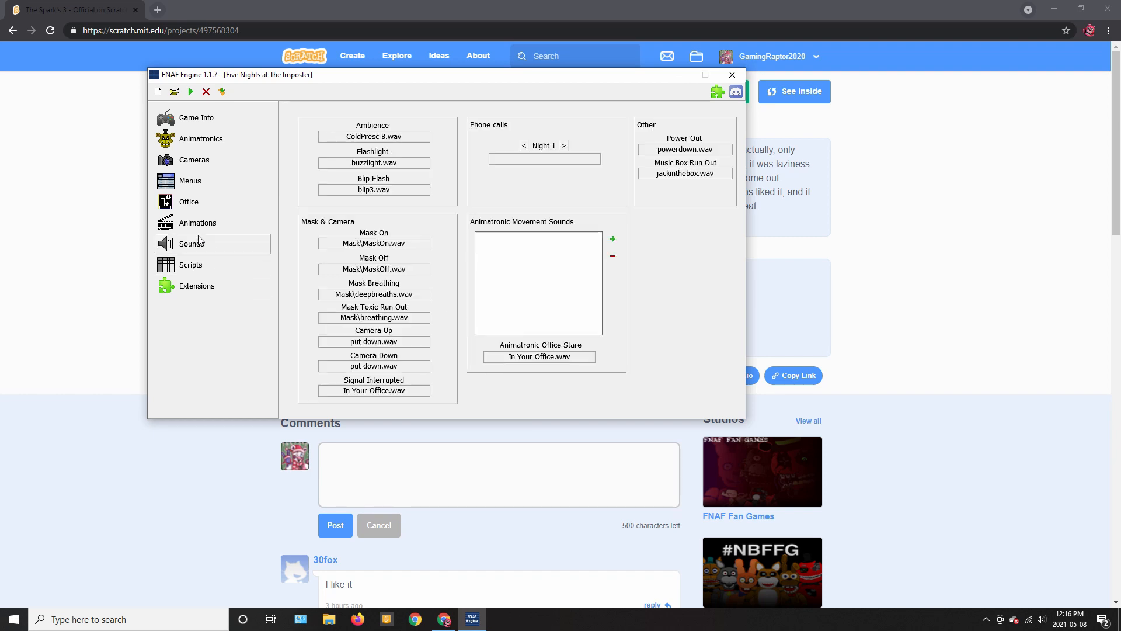
{"action": "left_click", "coordinate": [200, 226]}
{"action": "left_click", "coordinate": [201, 205]}
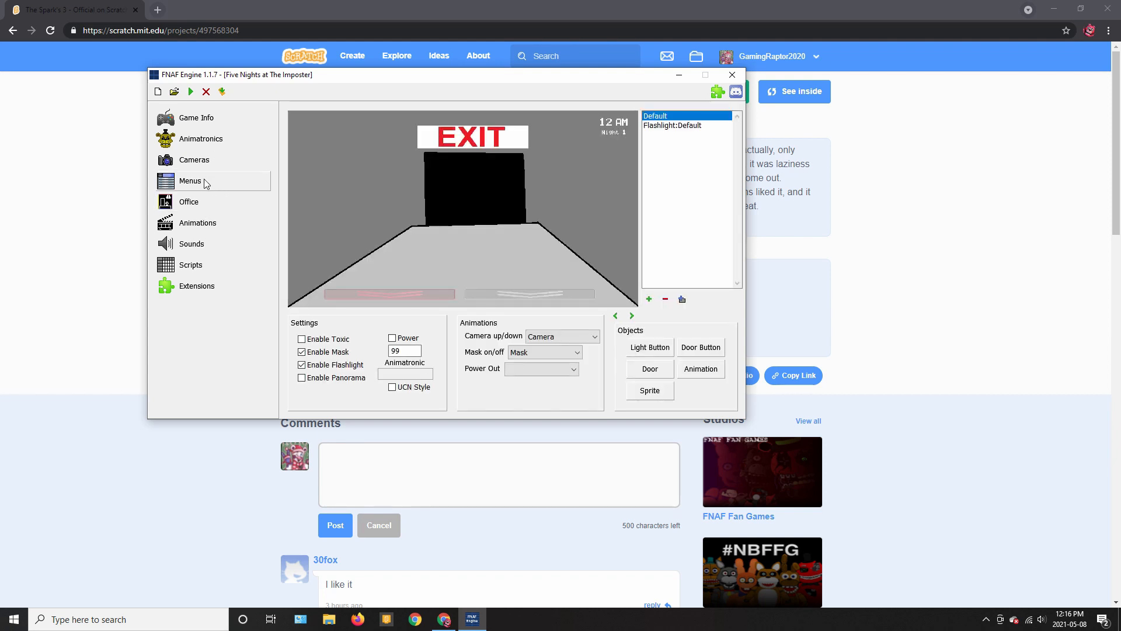